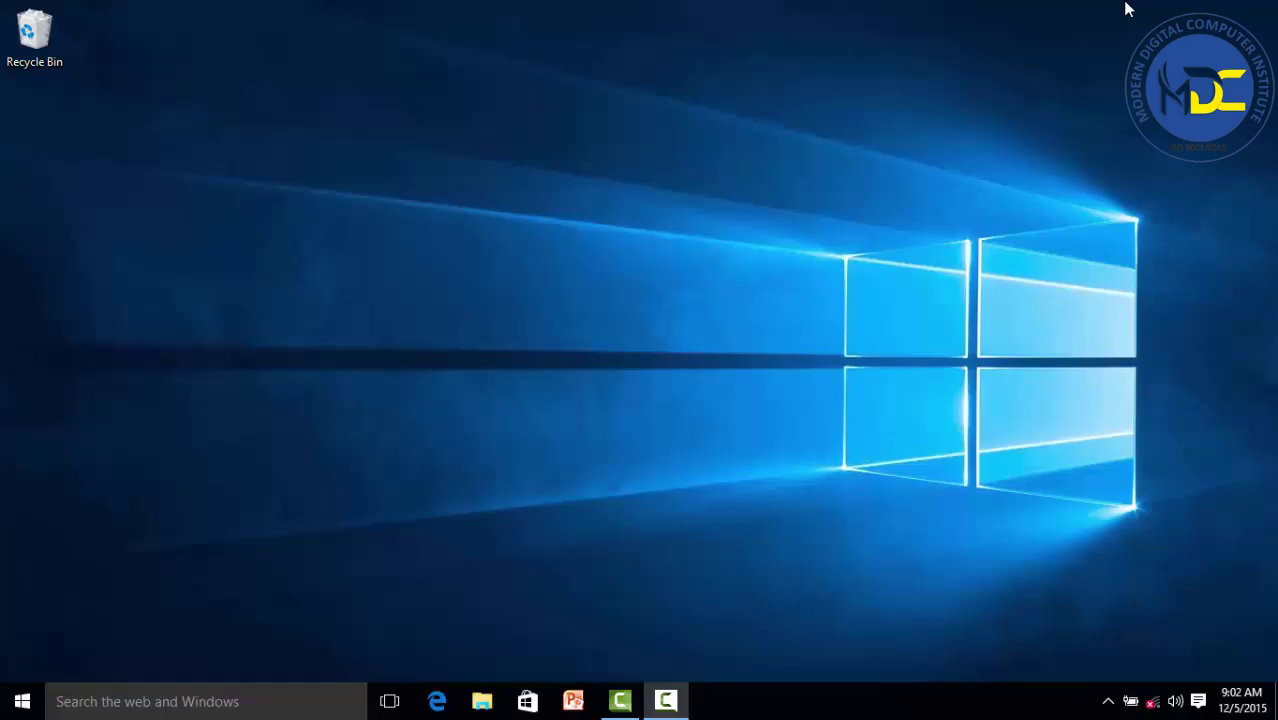
- Launch Notepad from the Windows Accessories group in the list of all apps, and close its window
left_click(928, 426)
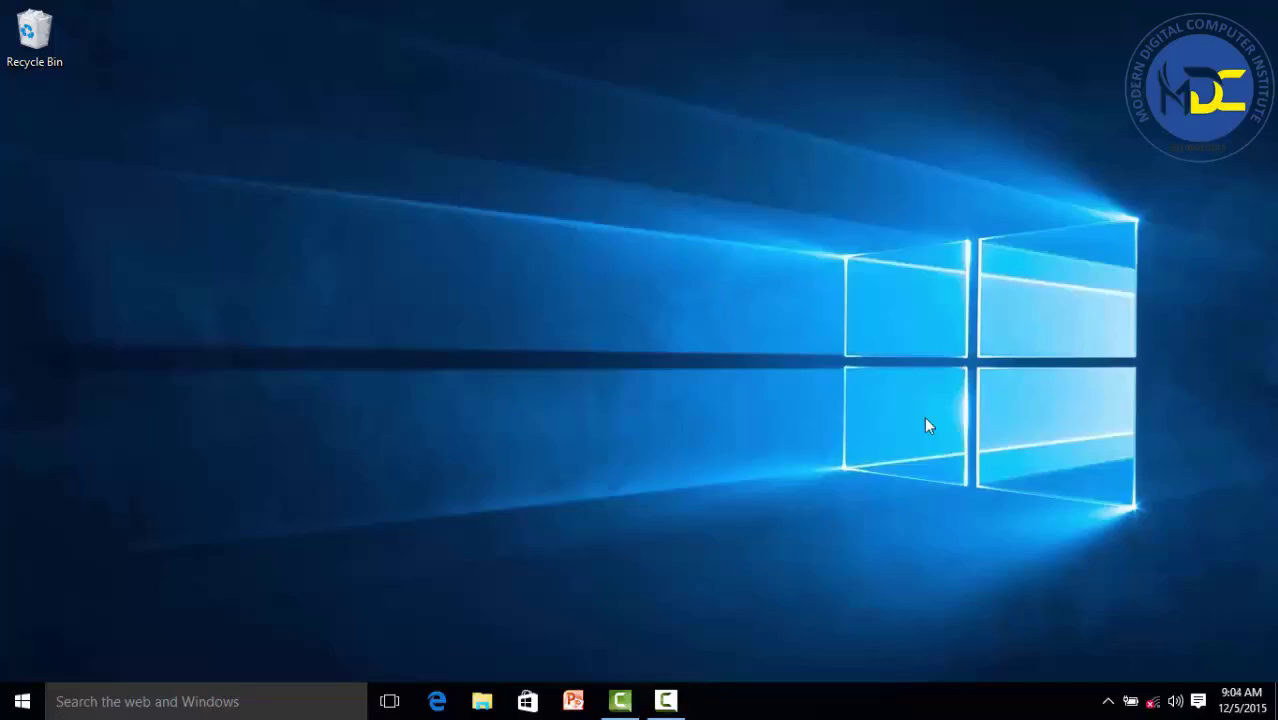
left_click(22, 701)
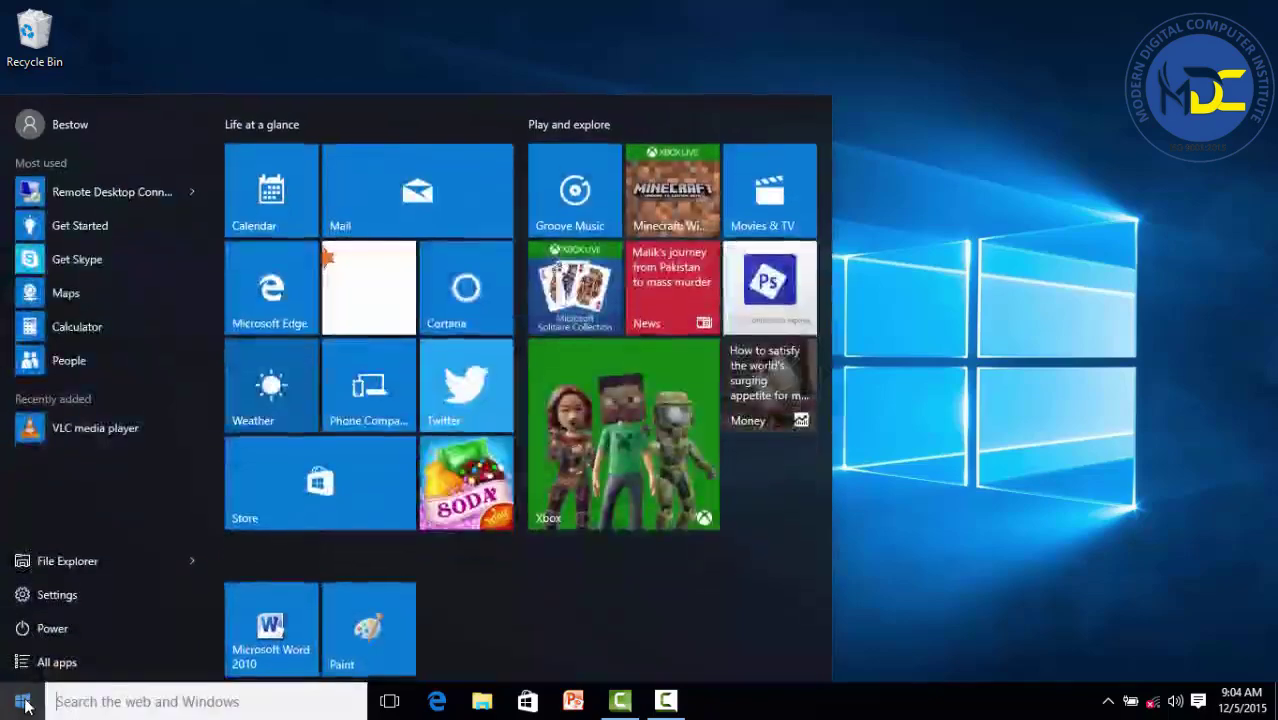
left_click(57, 662)
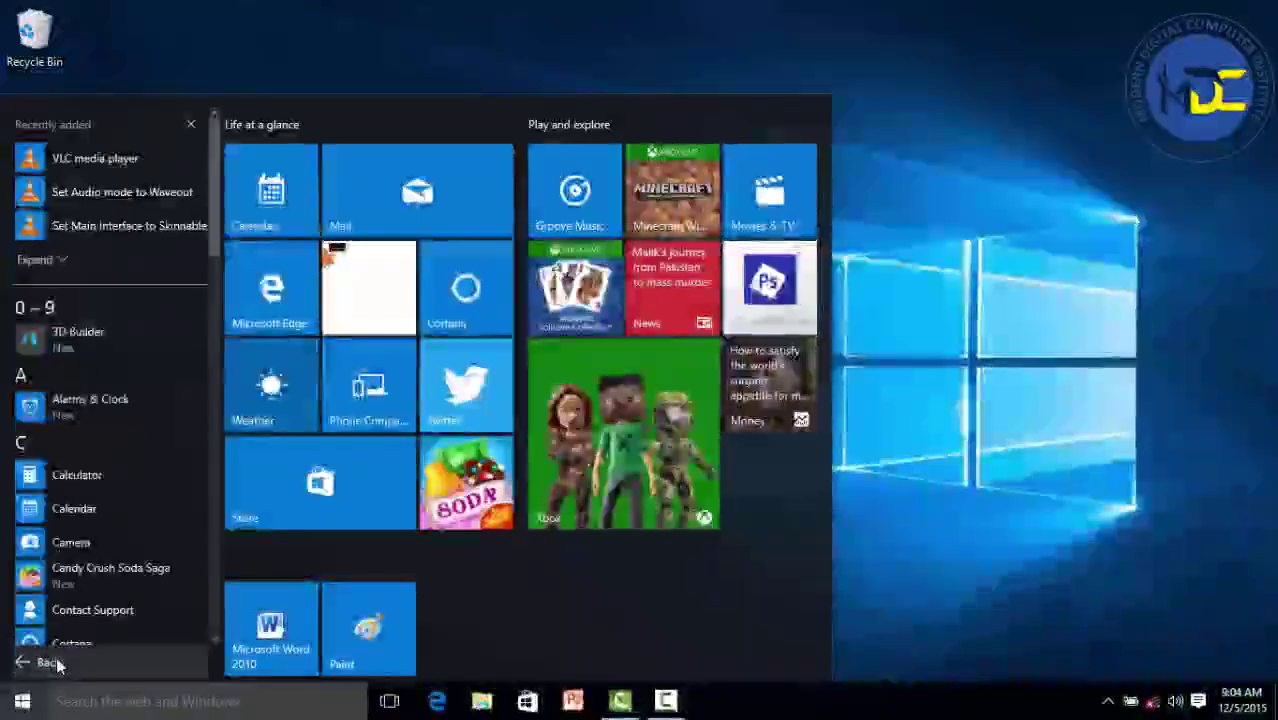
scroll(74, 221, "down", 15)
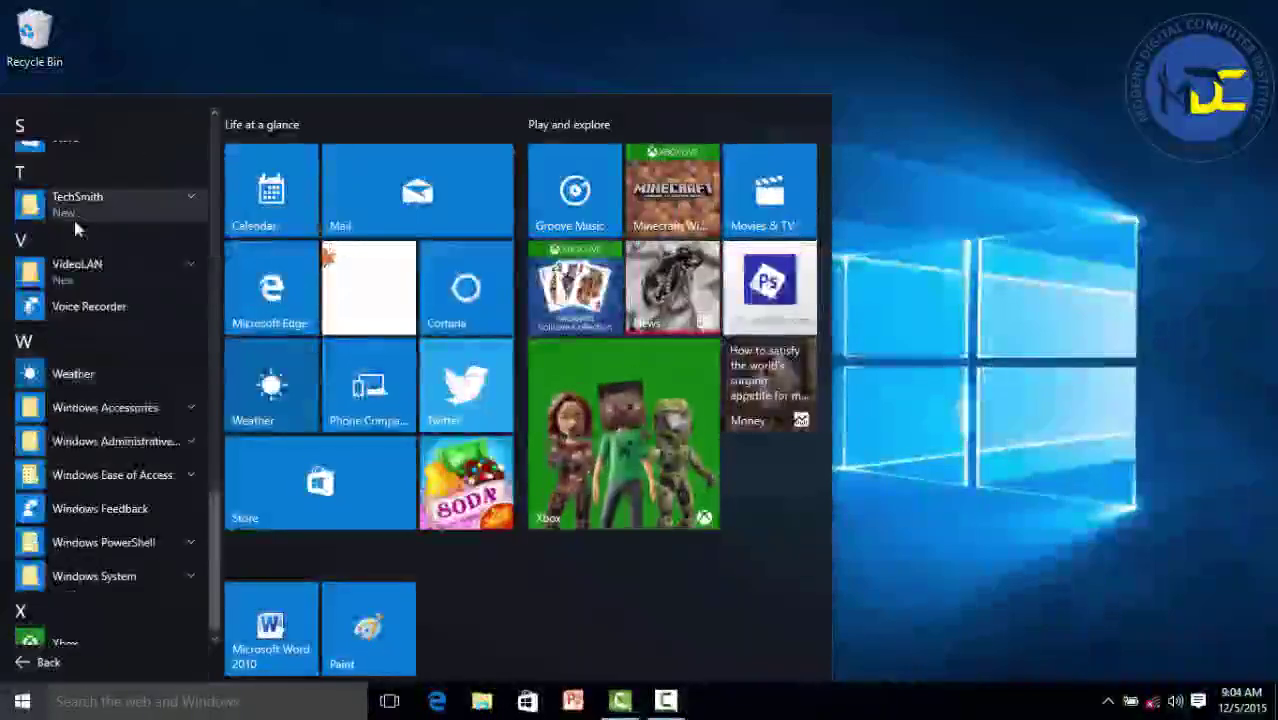
left_click(121, 405)
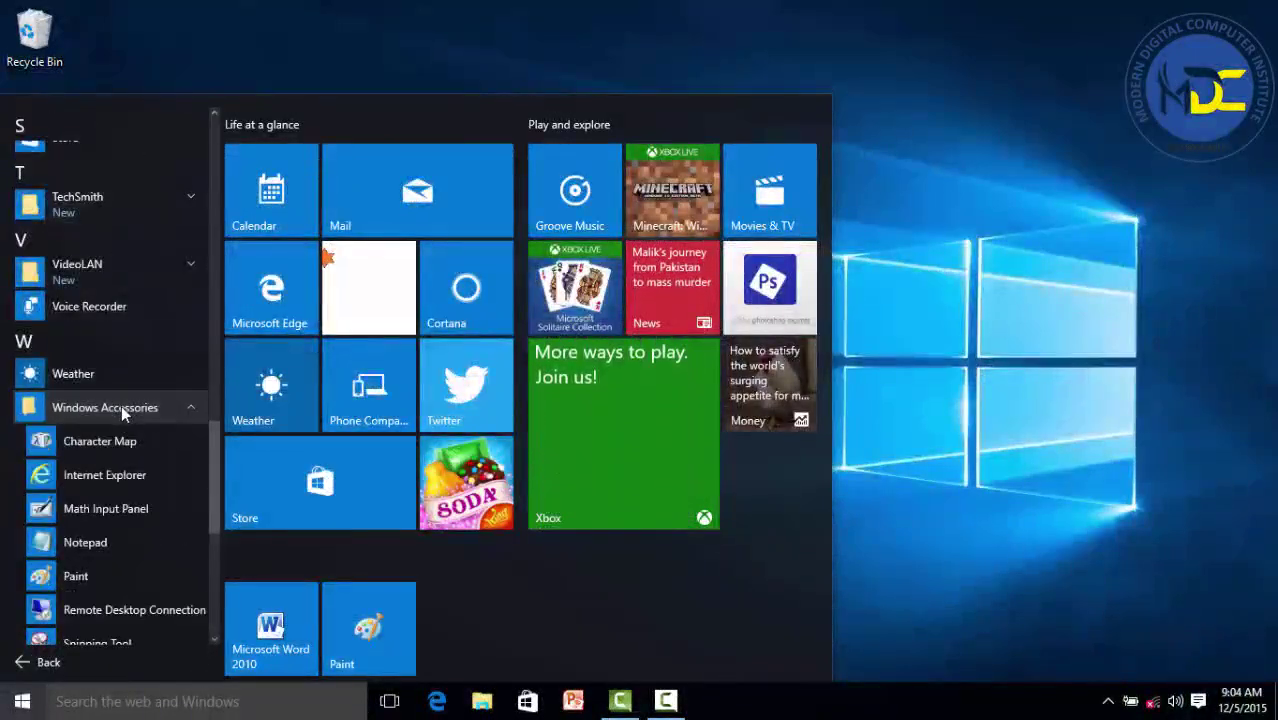
left_click(85, 542)
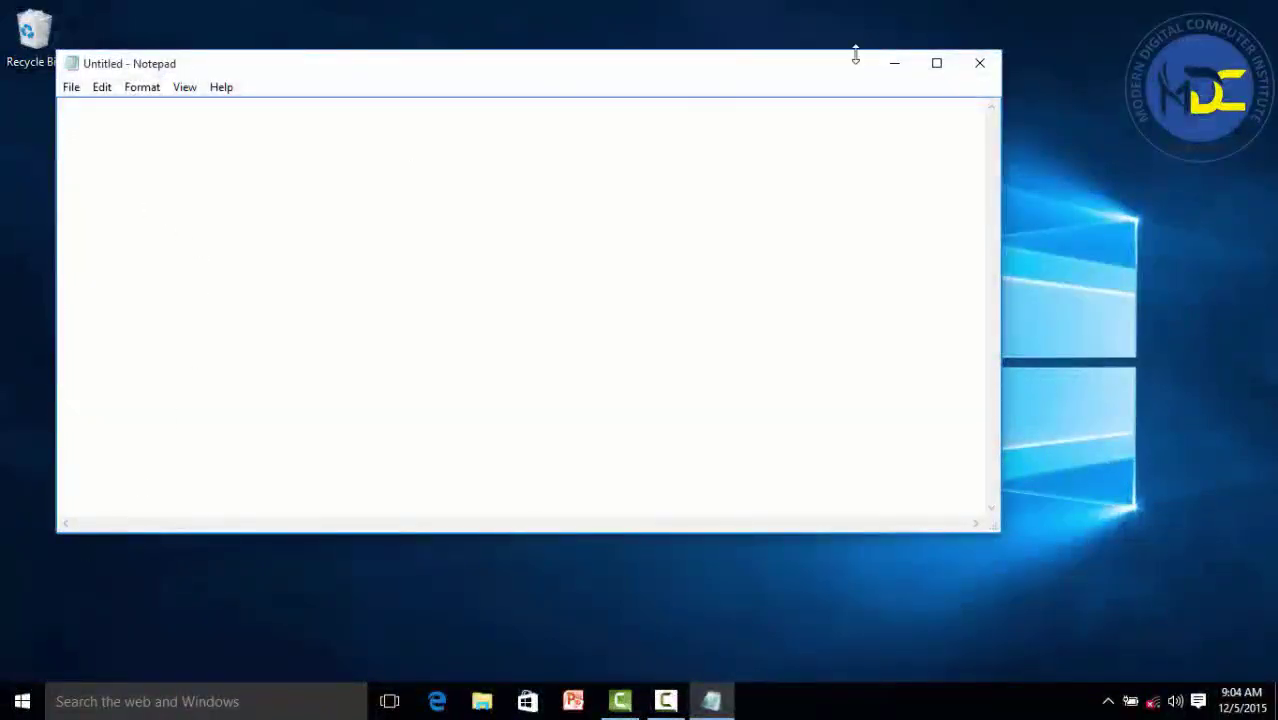
left_click(980, 65)
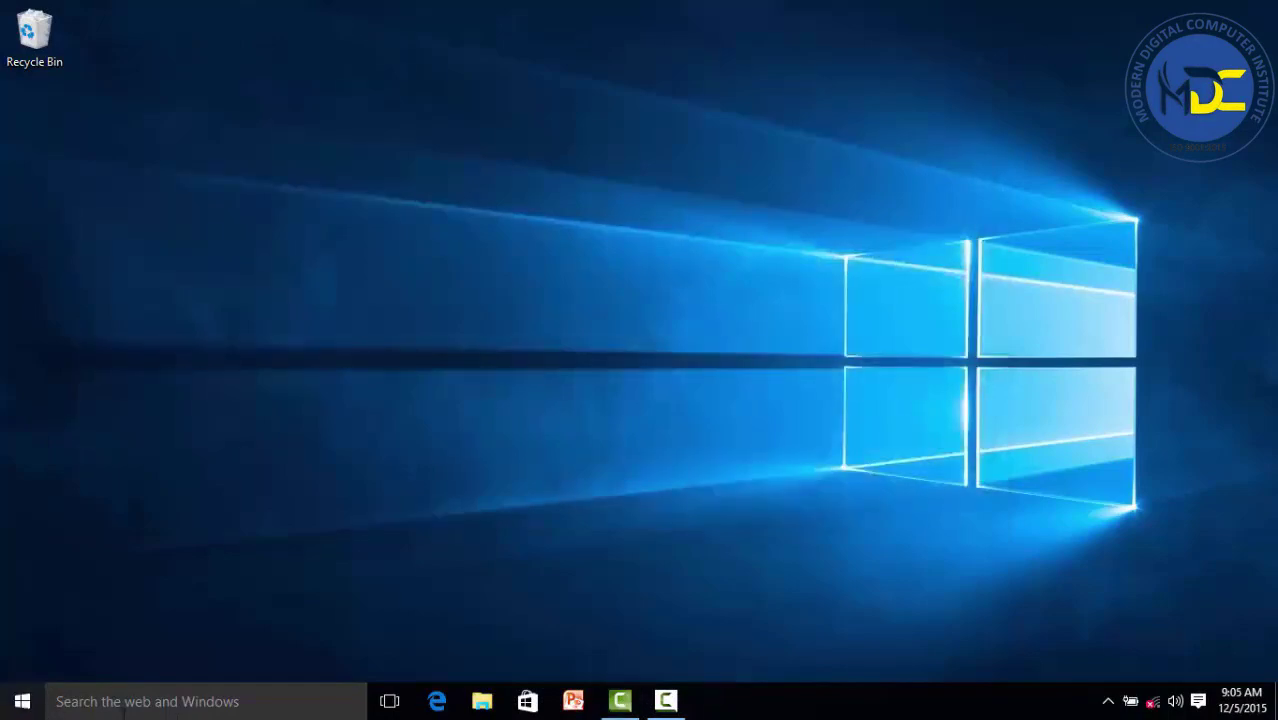
- Search Windows for "NOTEP" to launch the Notepad desktop app, and close the window after moving it
left_click(138, 706)
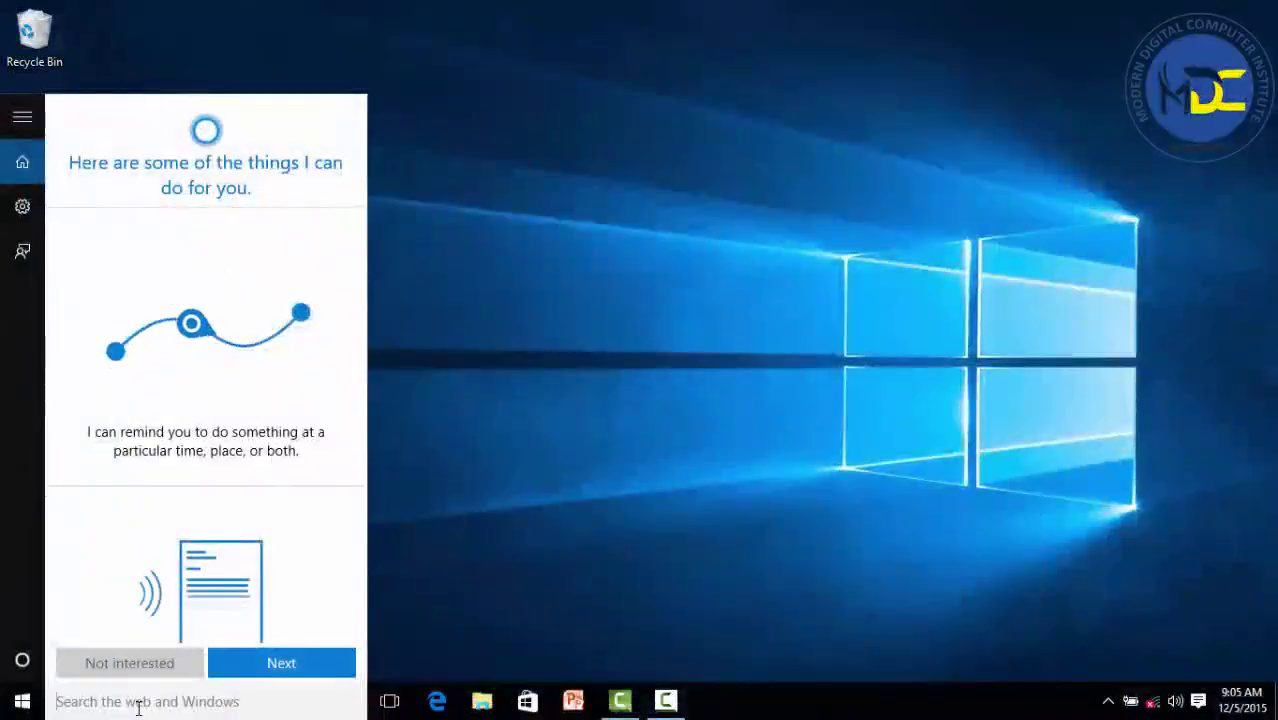
type("NOTE")
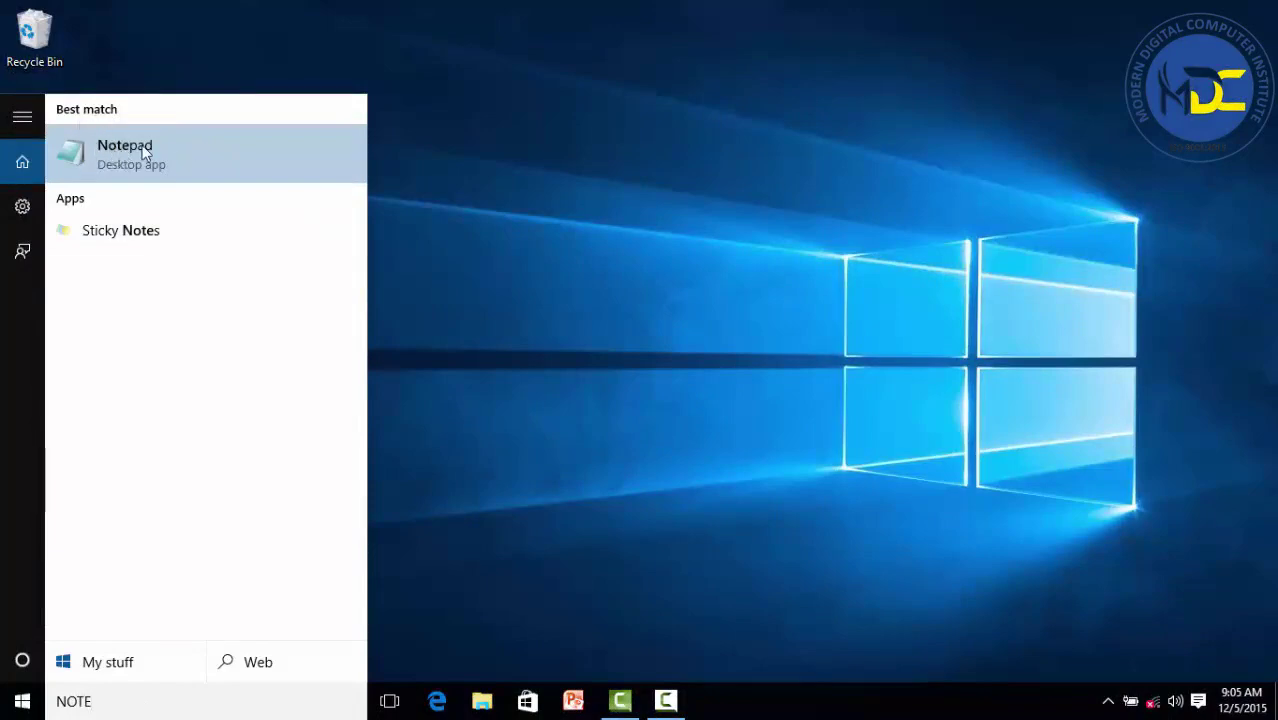
type("P")
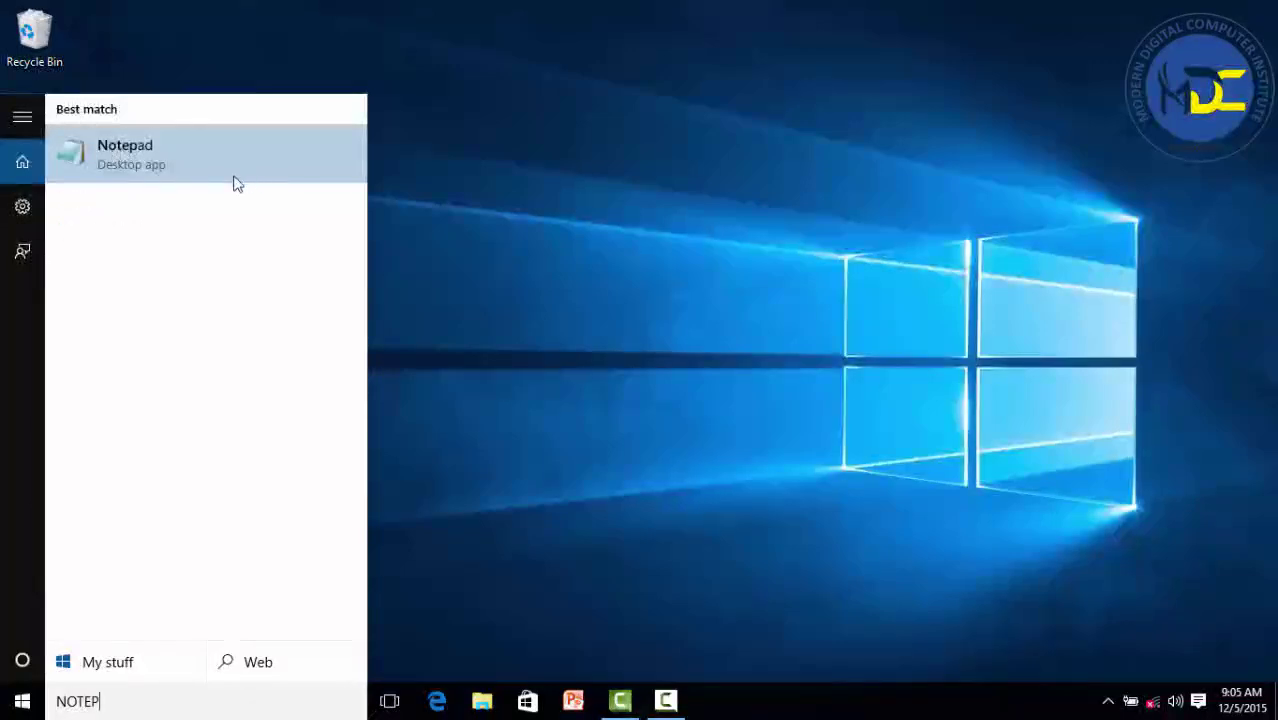
left_click(134, 166)
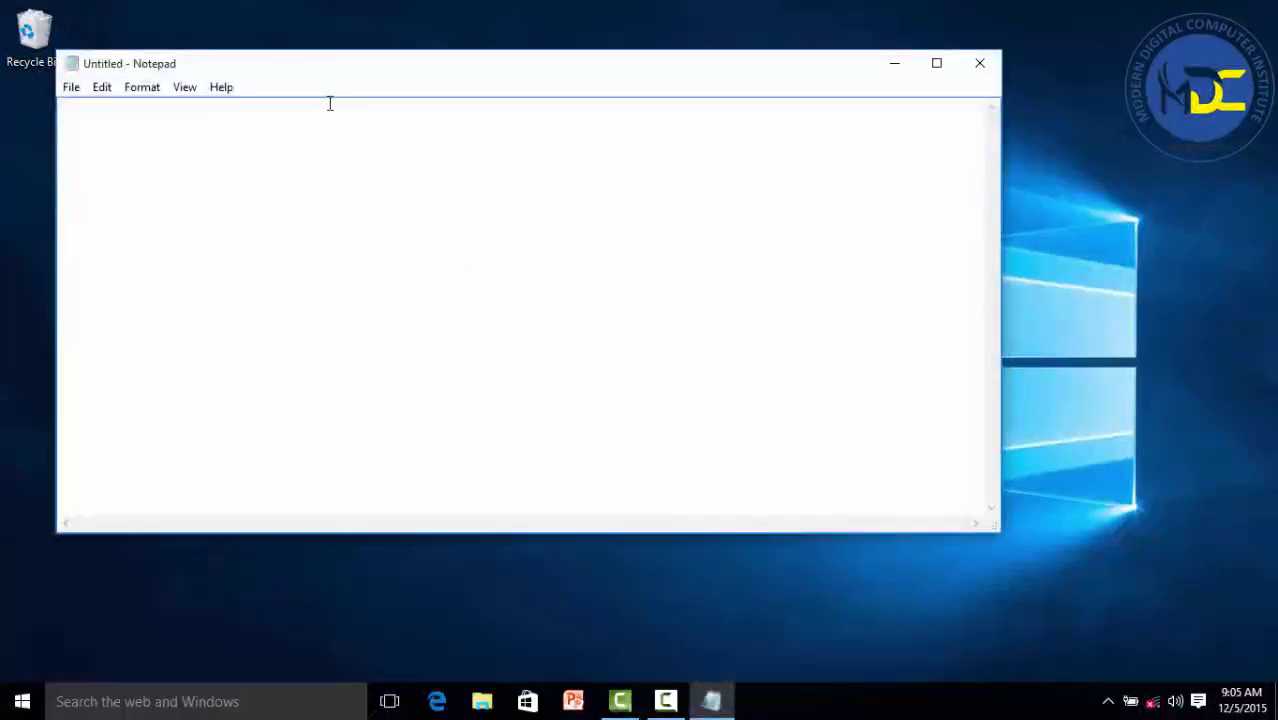
left_click_drag(330, 72, 425, 108)
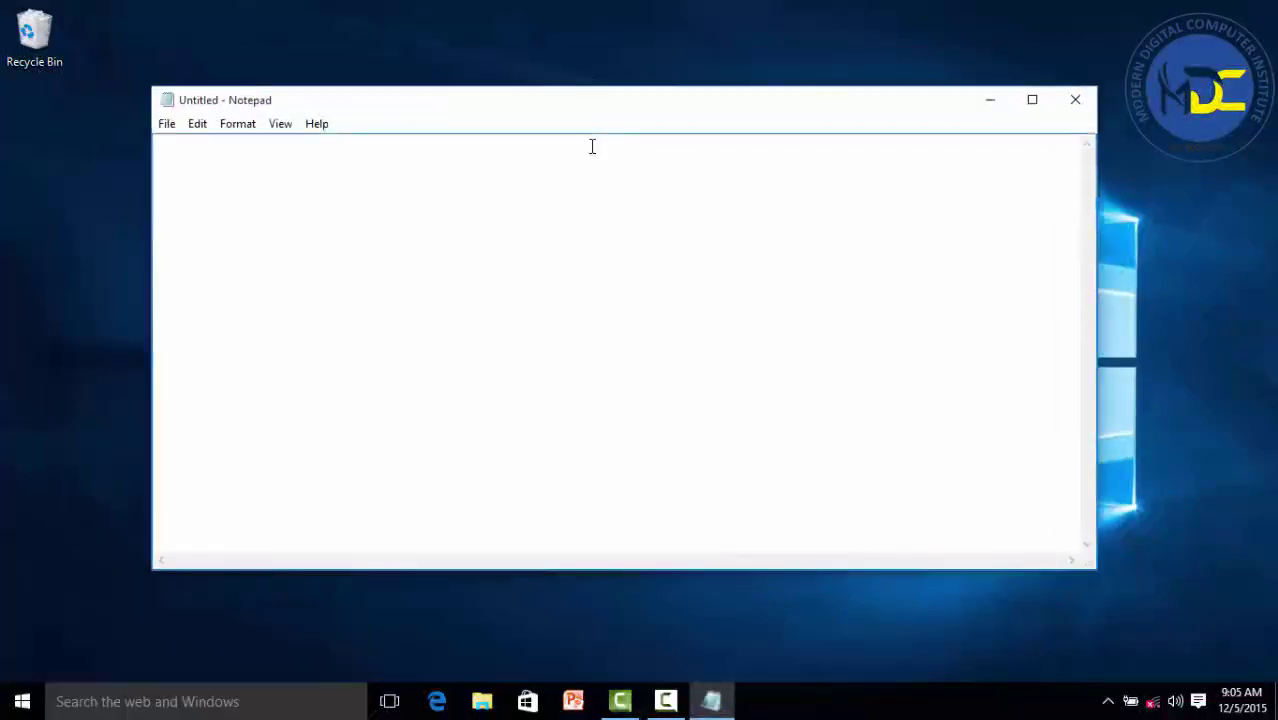
left_click(1076, 100)
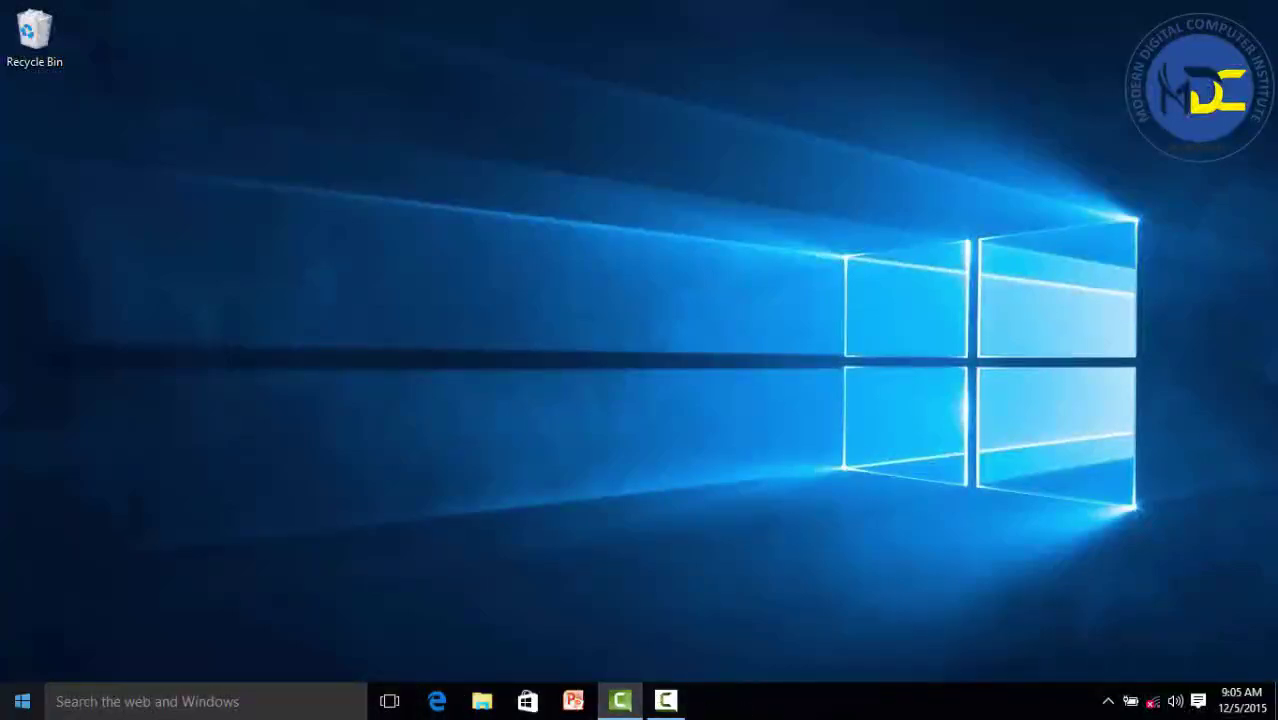
- Pin Notepad from the Windows Accessories app group to Start
left_click(22, 701)
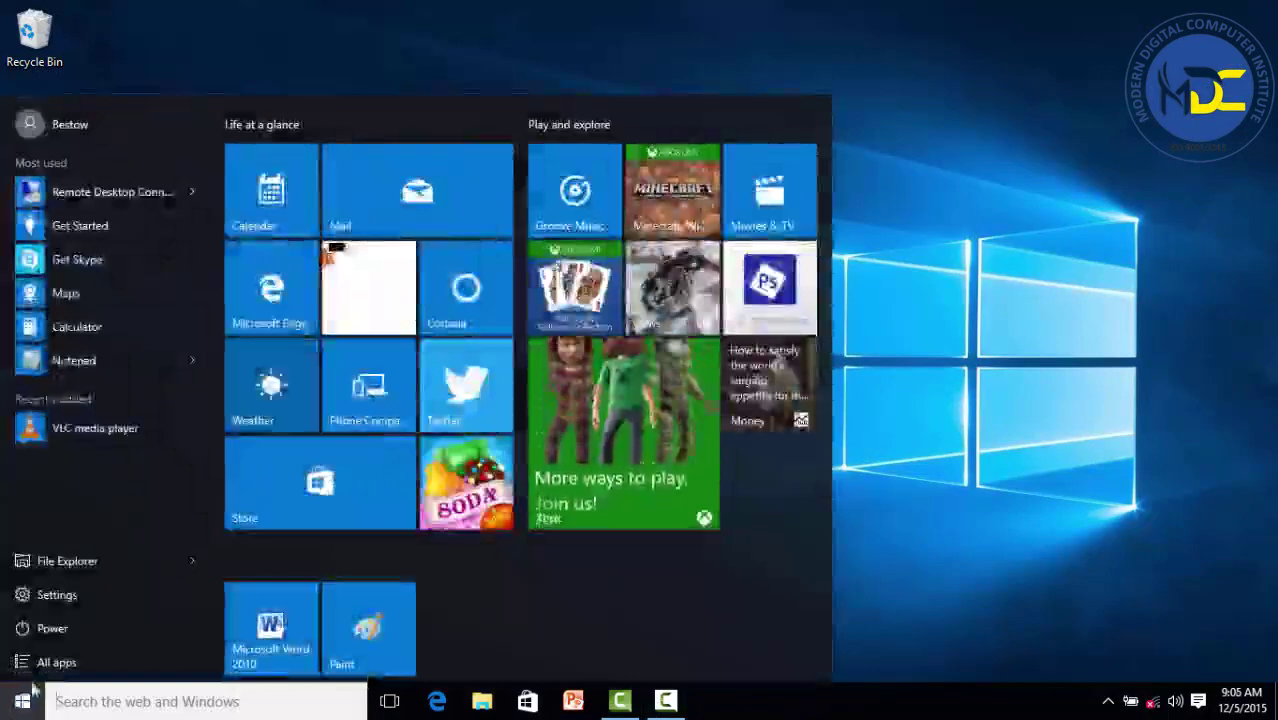
left_click(44, 668)
scroll(72, 560, "down", 5)
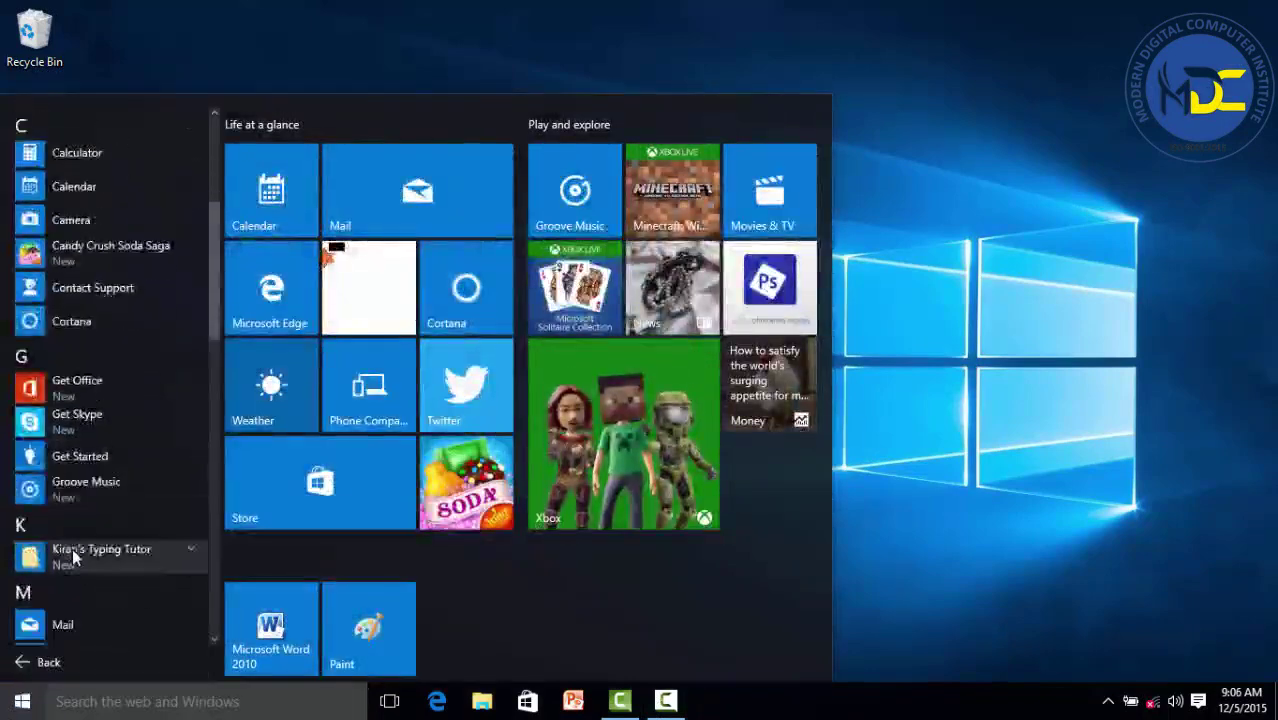
scroll(78, 585, "down", 10)
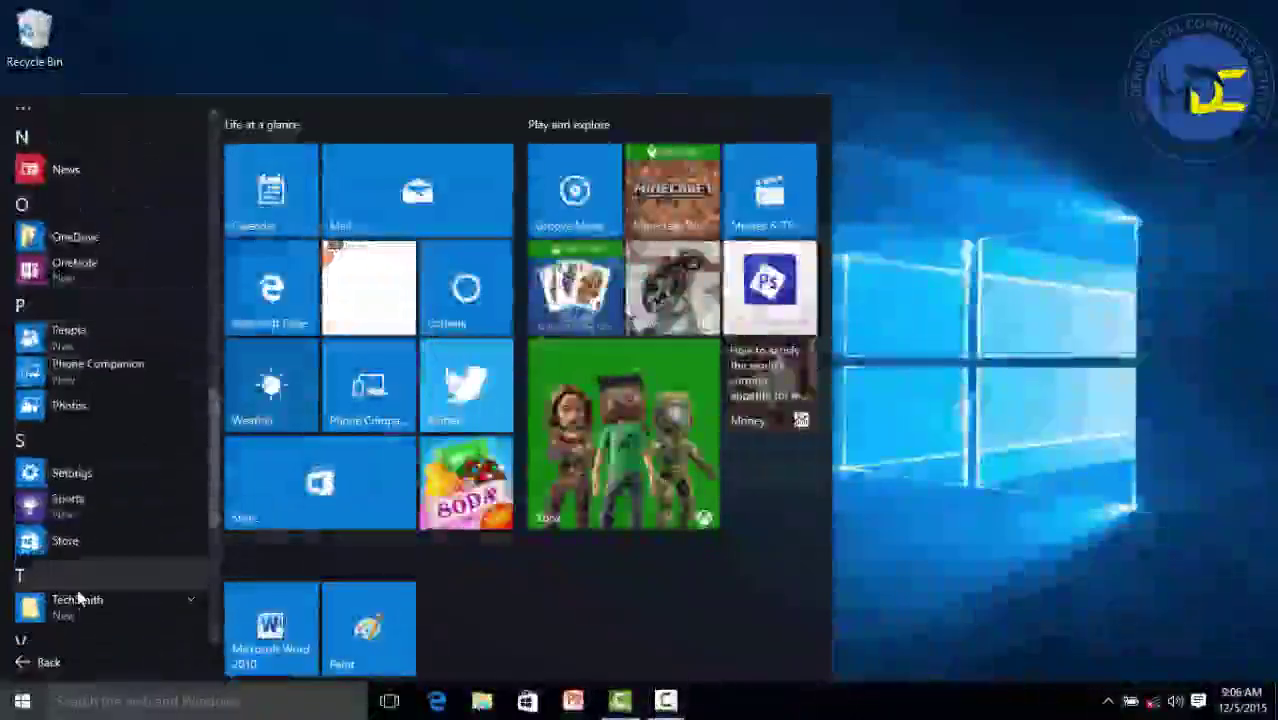
scroll(82, 600, "down", 2)
left_click(104, 489)
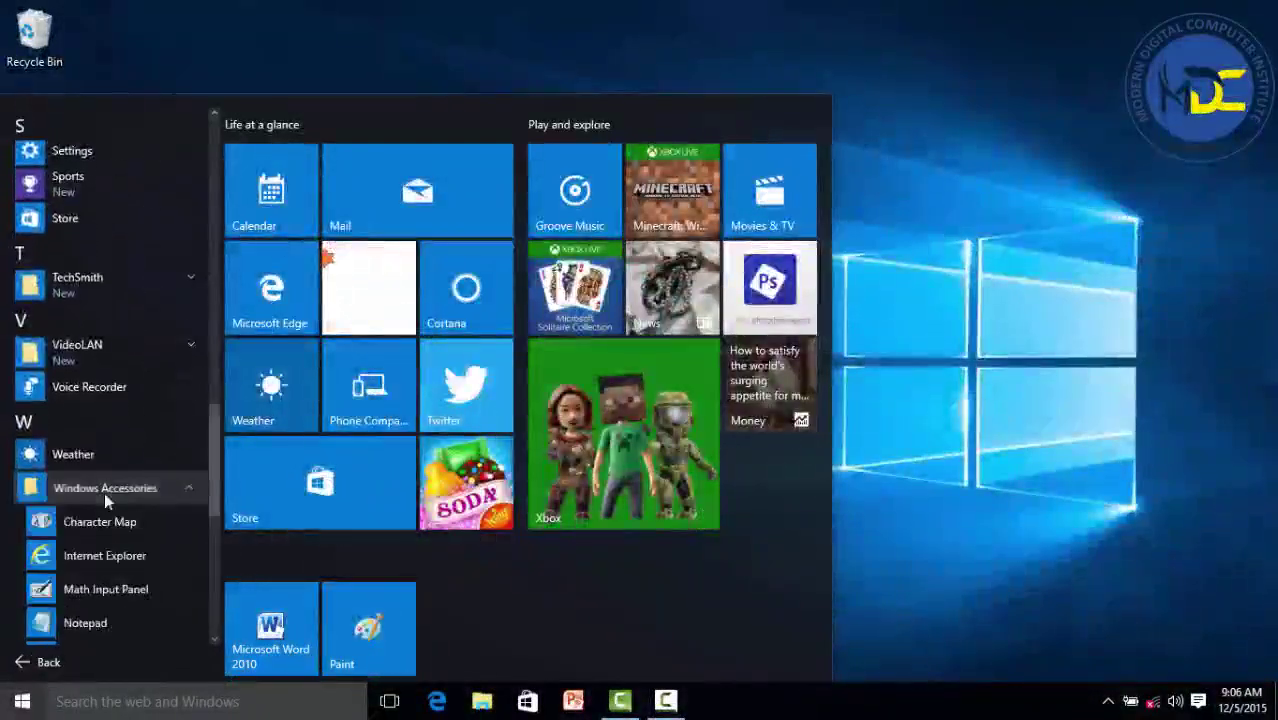
right_click(96, 619)
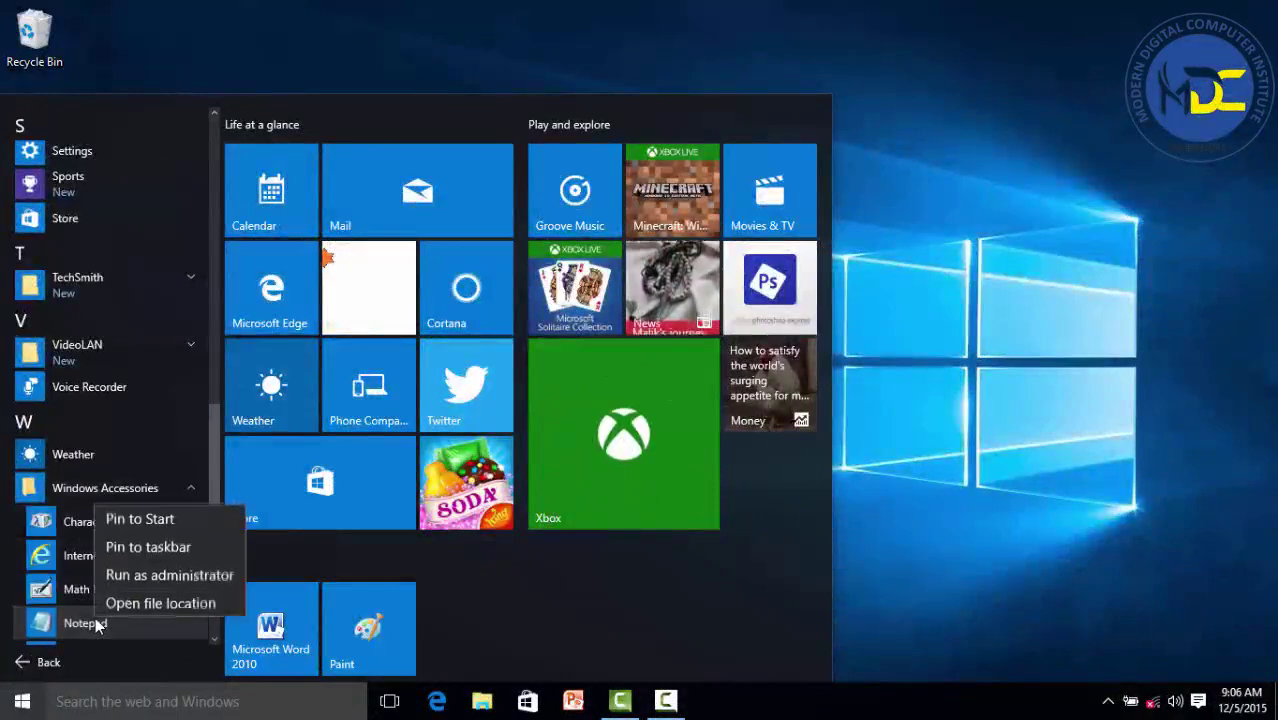
left_click(140, 517)
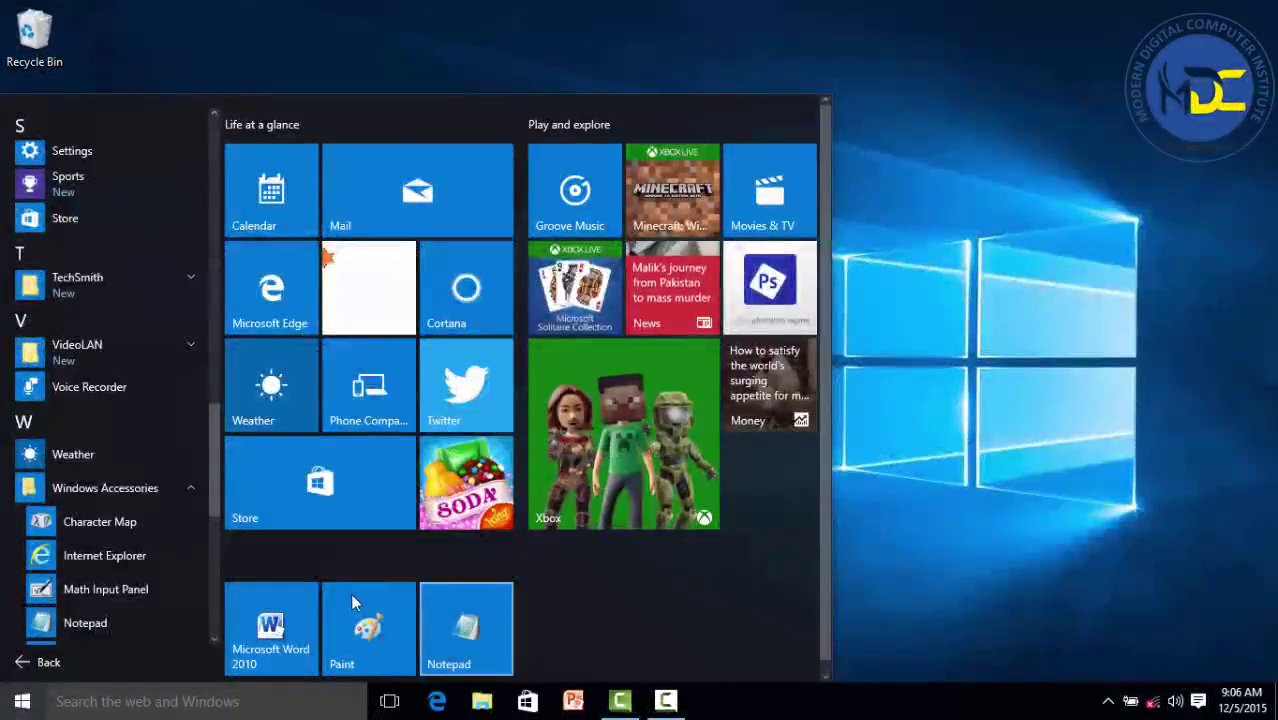
- Pin Notepad to the taskbar and place a Notepad shortcut on the desktop
right_click(97, 628)
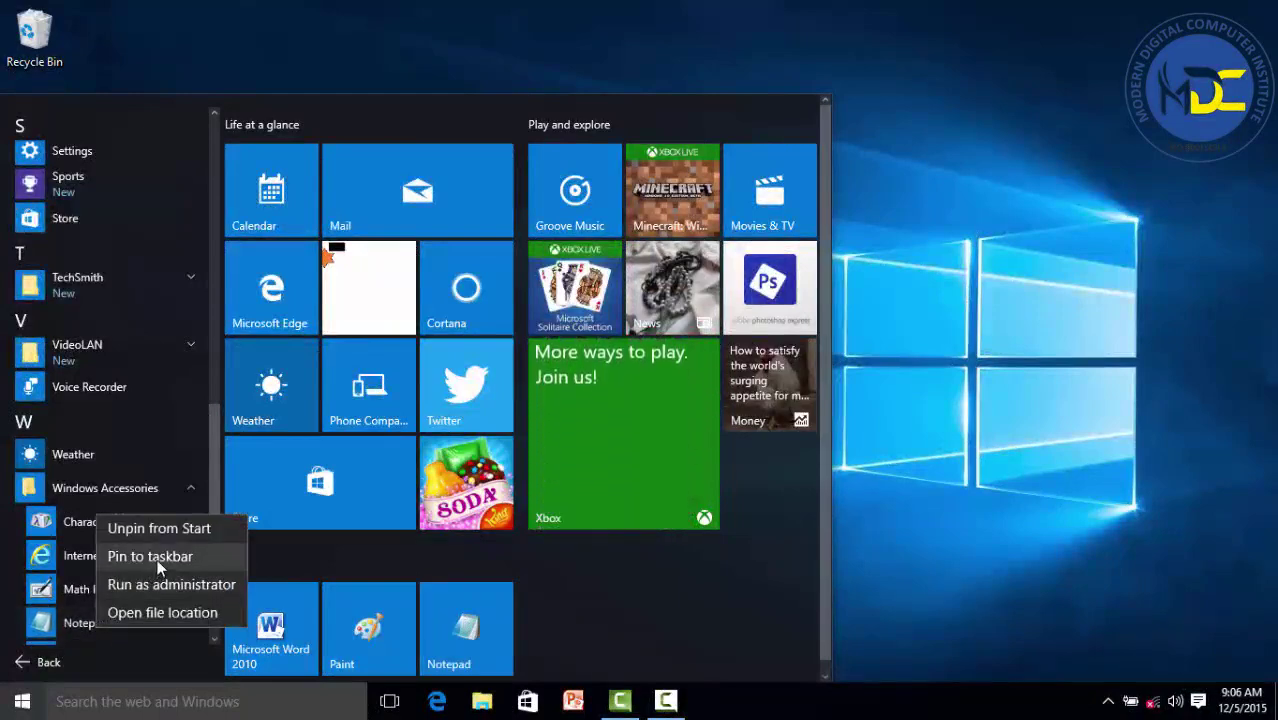
left_click(157, 559)
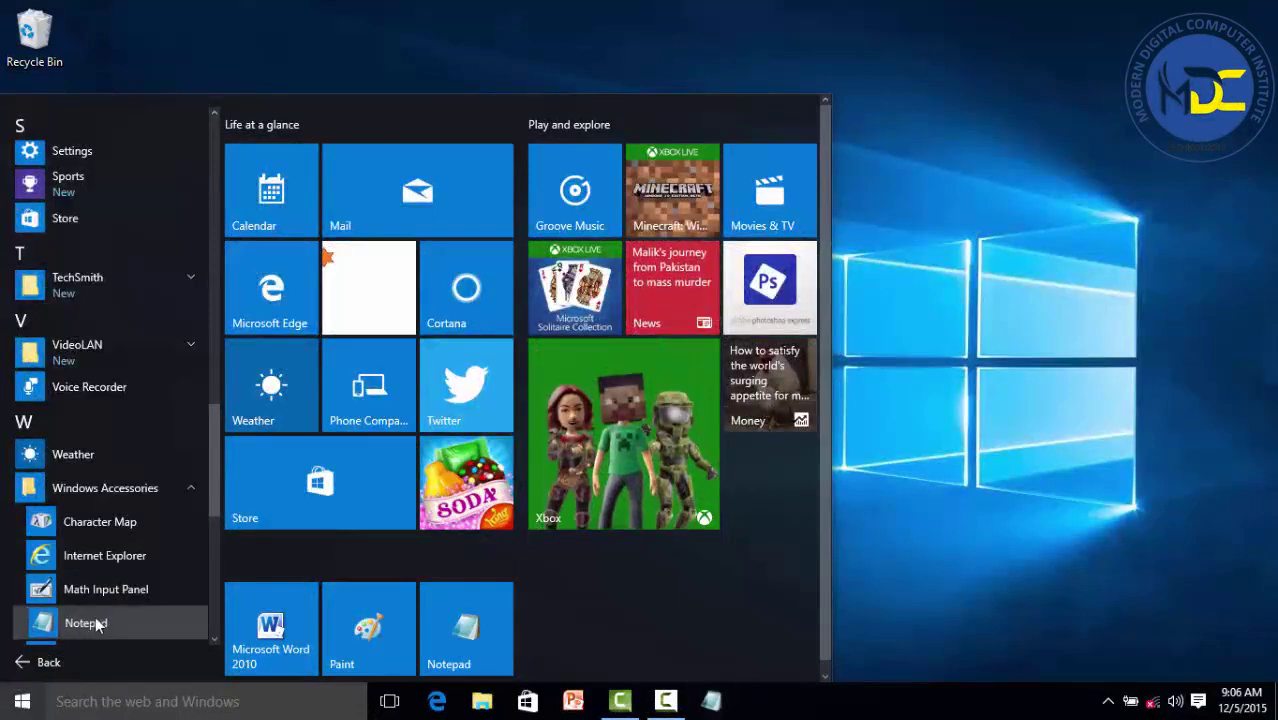
left_click_drag(87, 622, 242, 38)
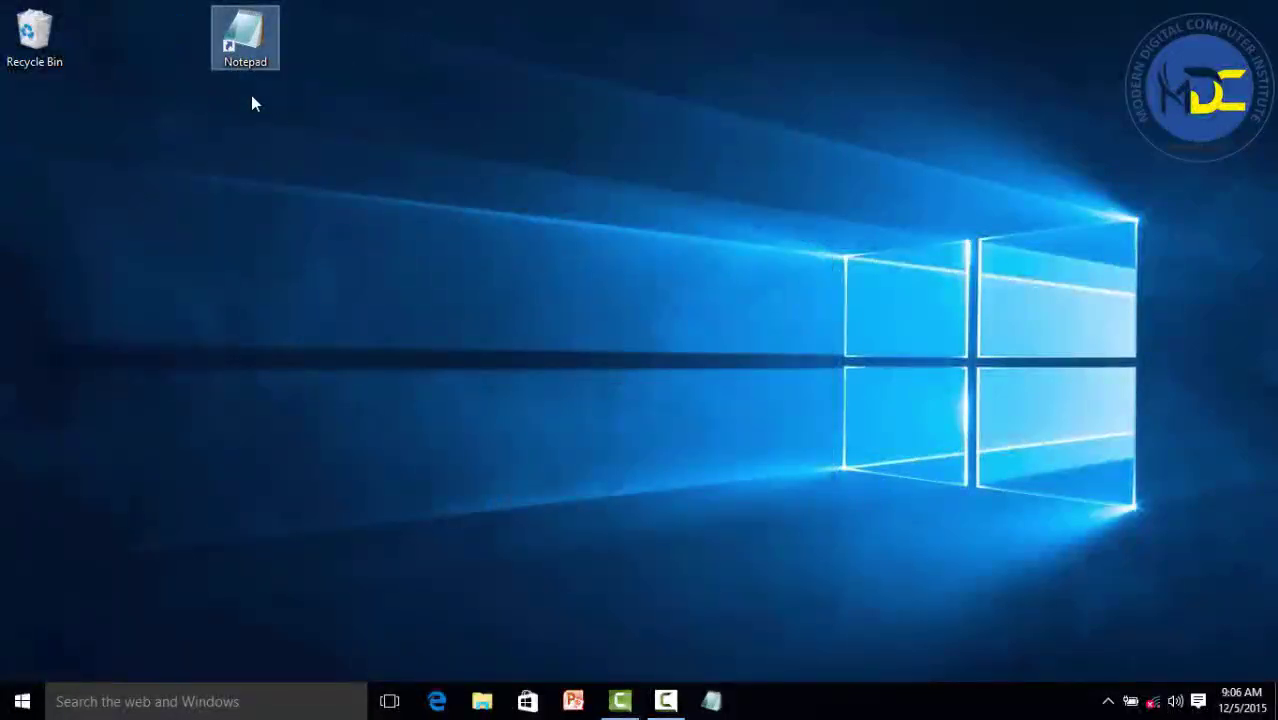
left_click(1152, 541)
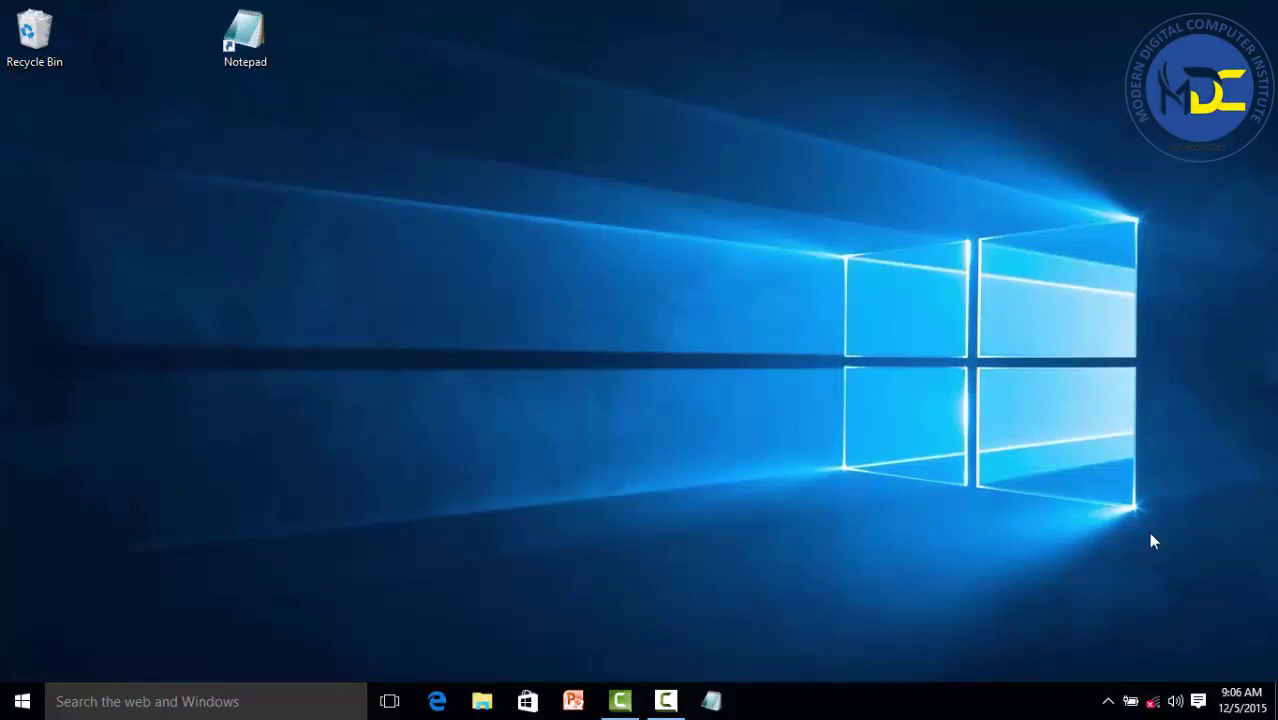
- Launch Notepad from its desktop shortcut and move the window slightly lower on the desktop
double_click(252, 38)
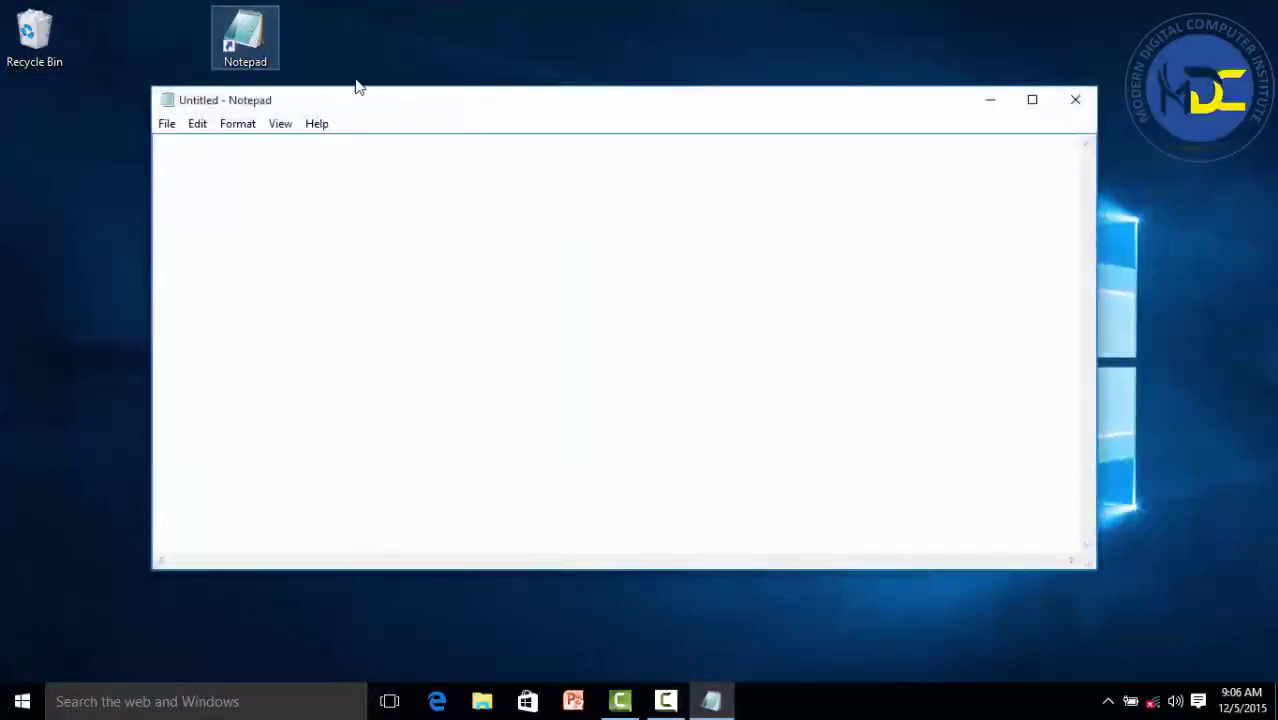
left_click_drag(362, 103, 368, 151)
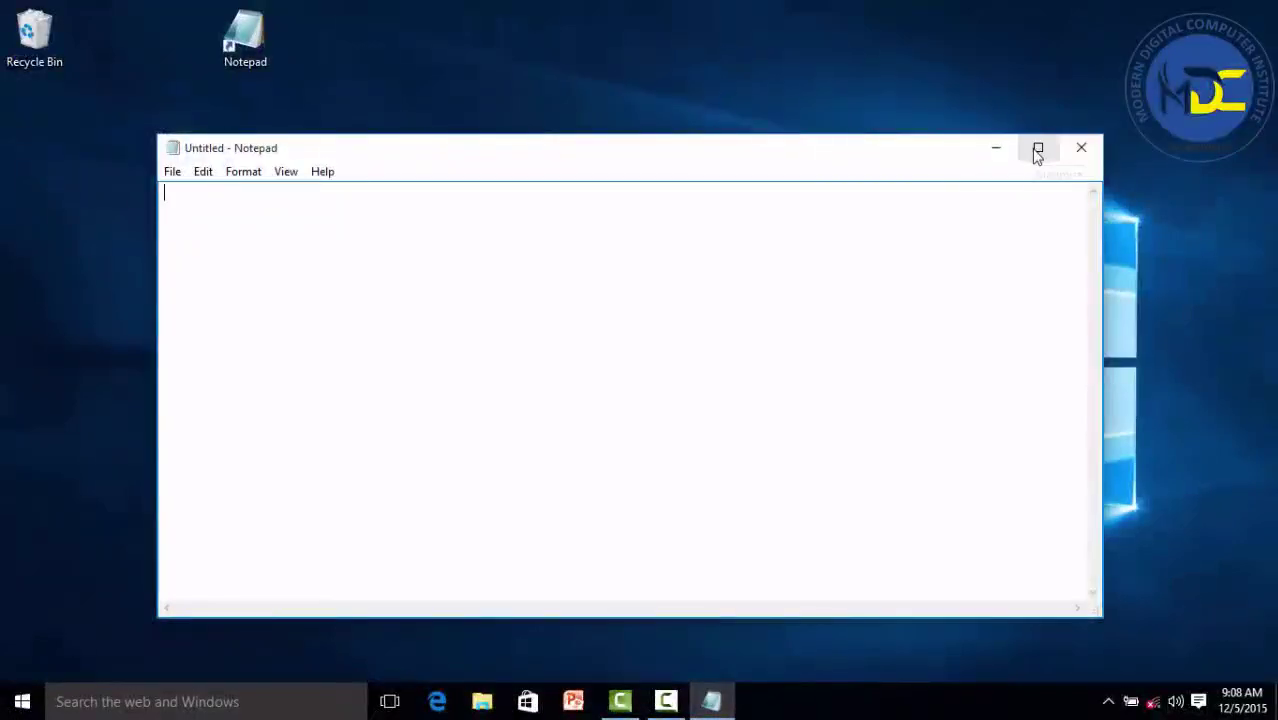
- Maximize and restore the Notepad window, and bring it back from the taskbar after minimizing it
left_click(1037, 152)
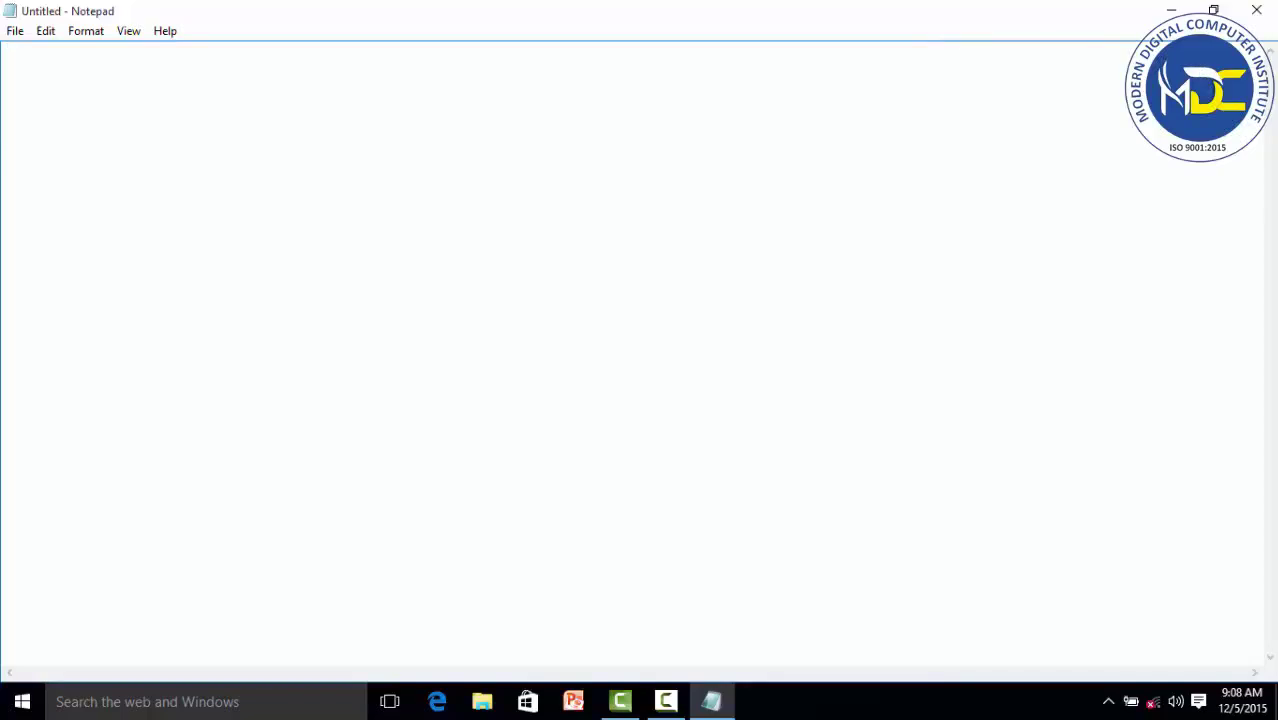
left_click(1213, 10)
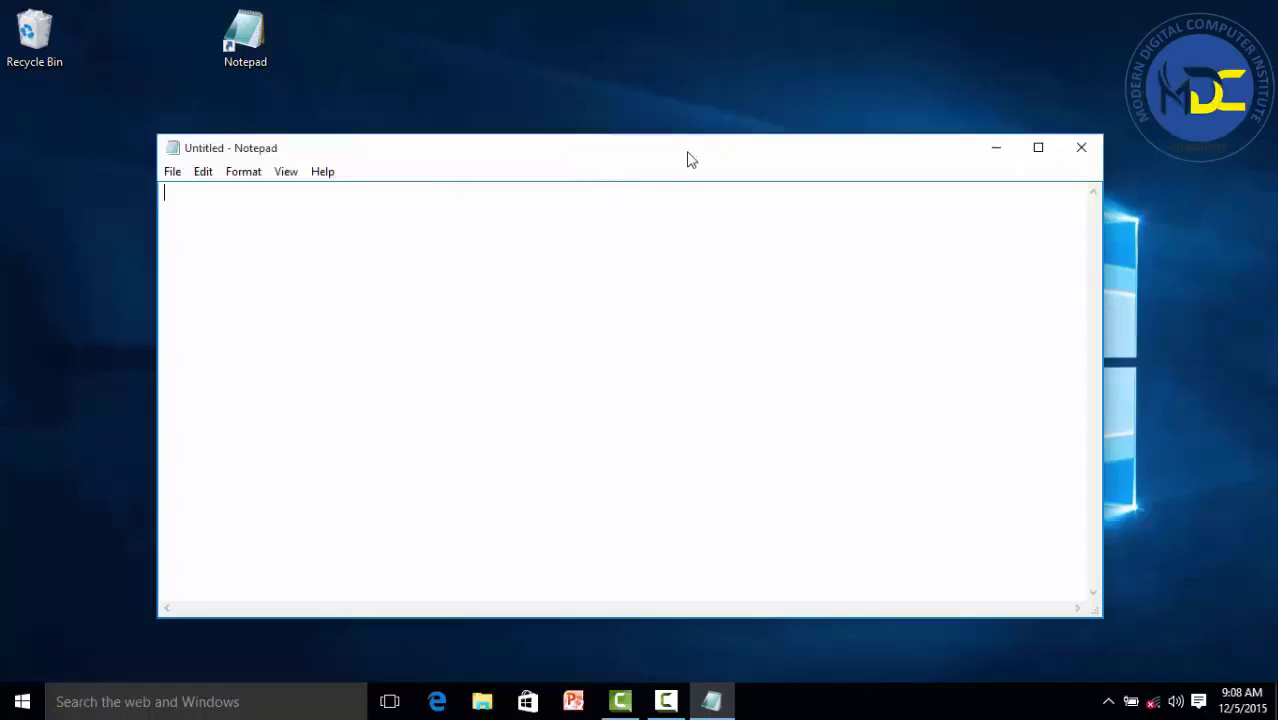
left_click(1001, 149)
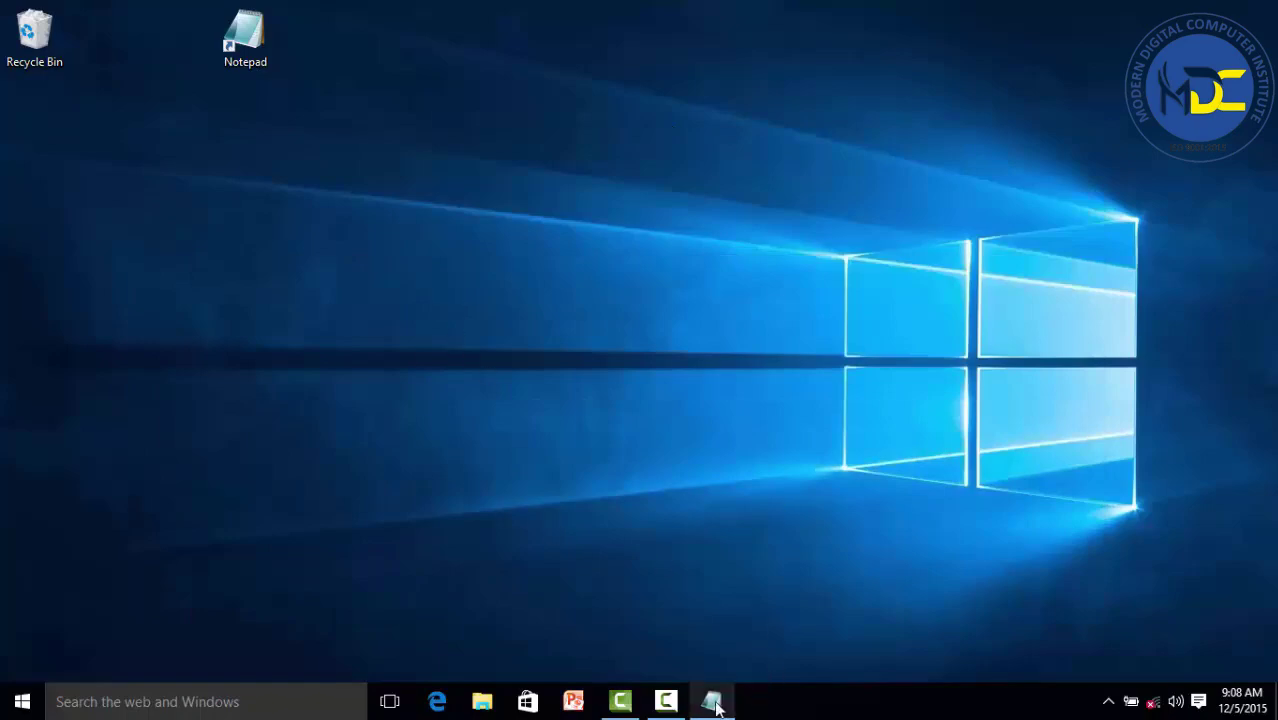
mouse_move(716, 707)
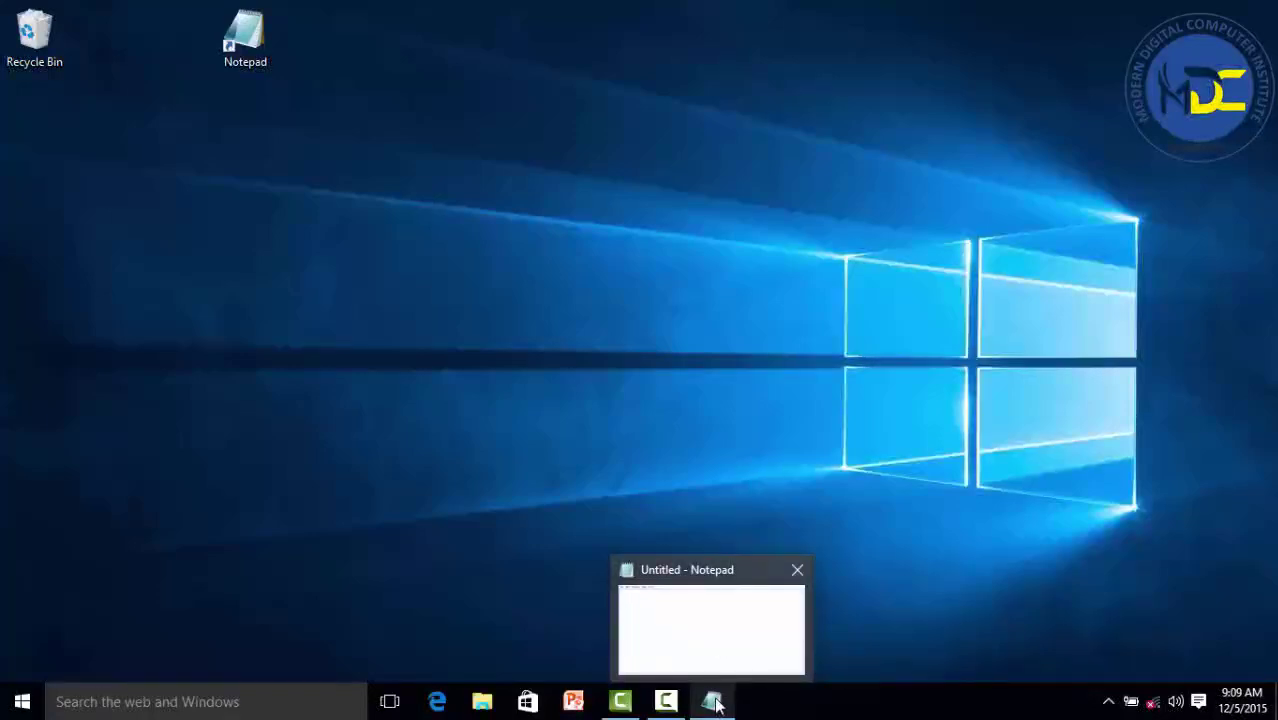
mouse_move(707, 648)
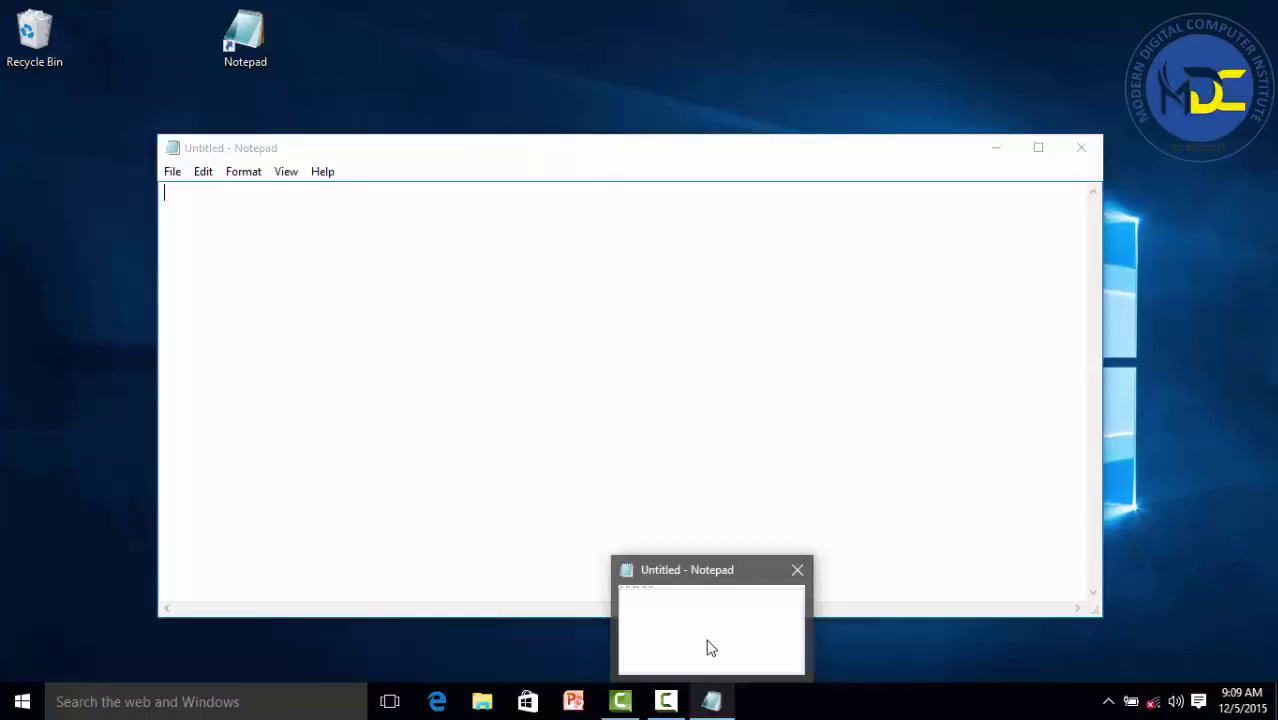
left_click(705, 647)
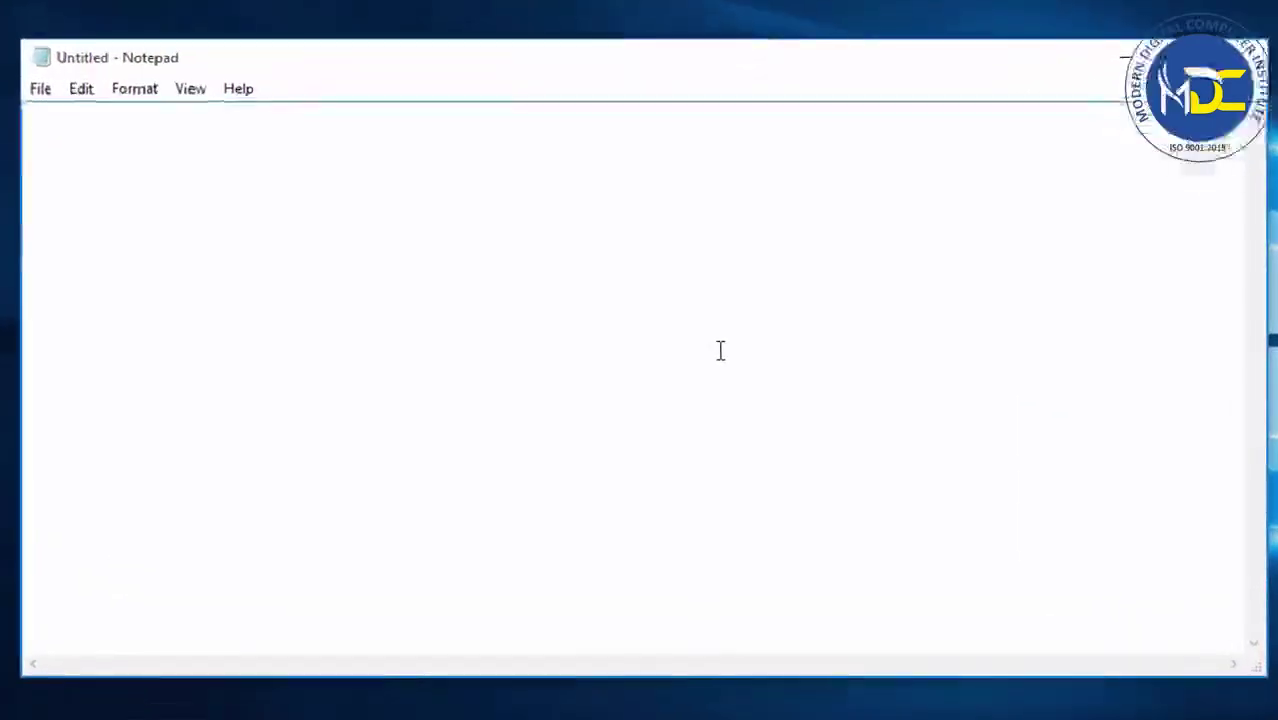
left_click(40, 97)
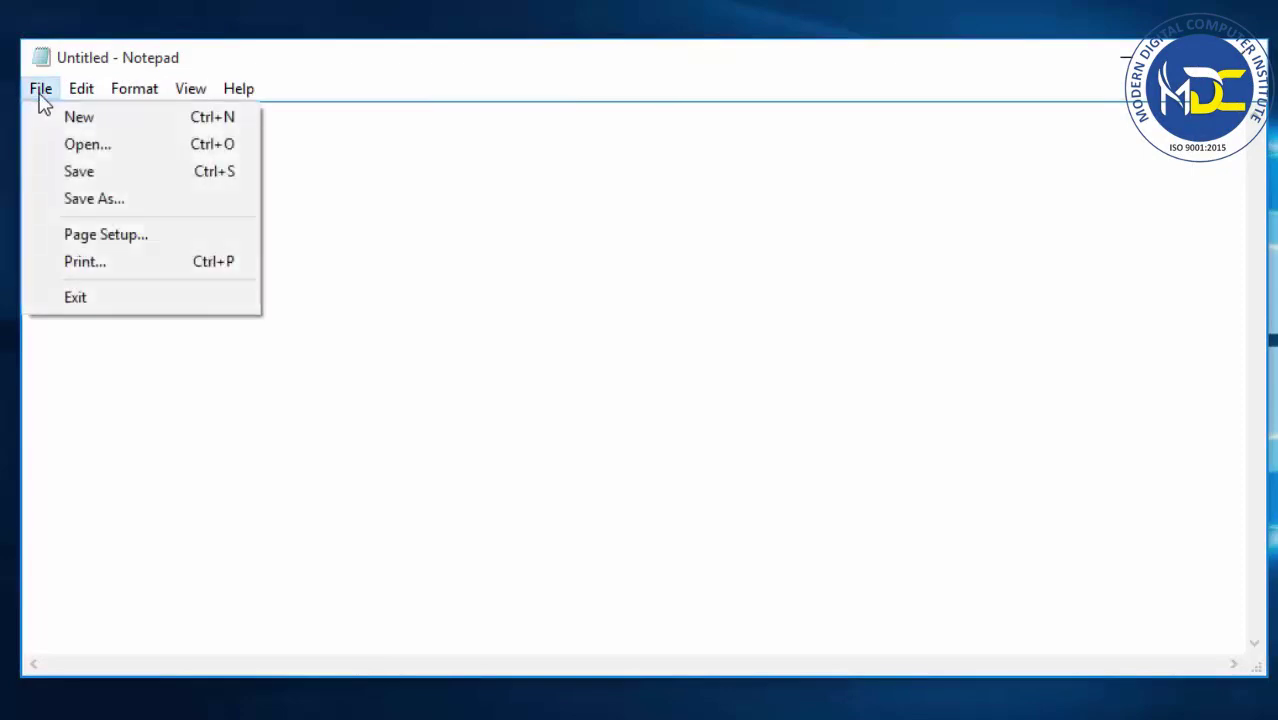
mouse_move(121, 95)
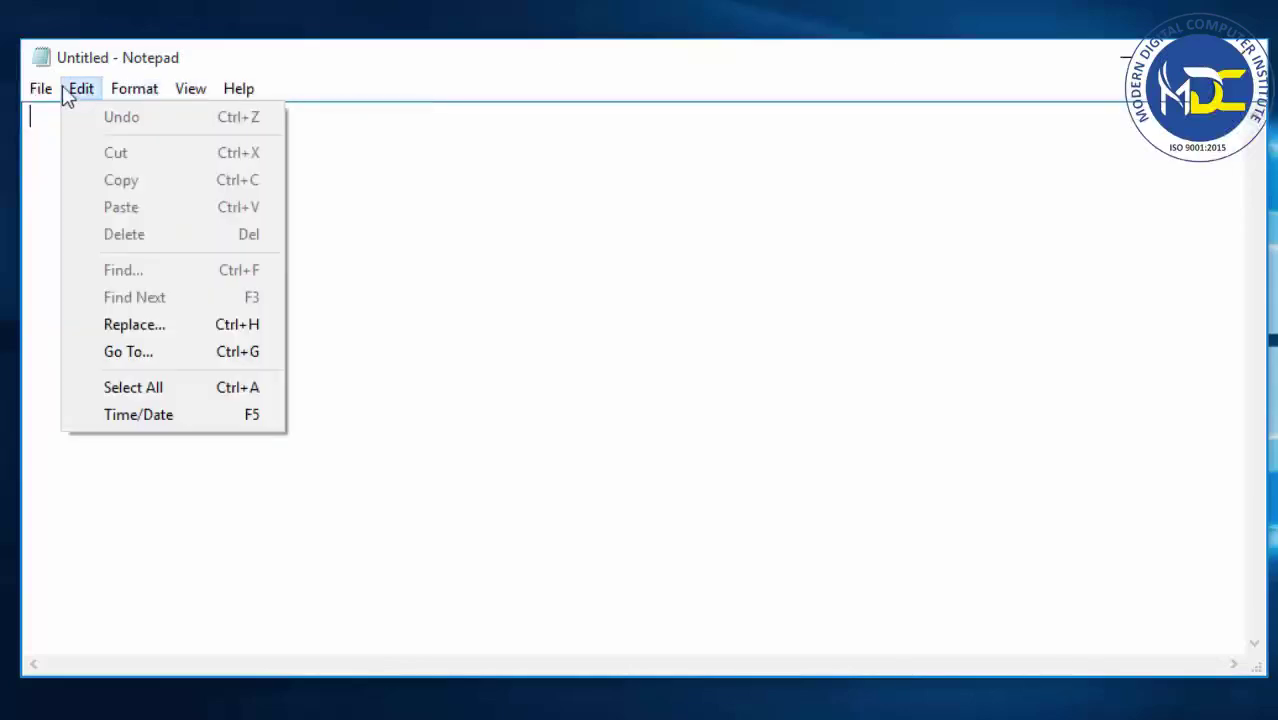
mouse_move(81, 90)
left_click(168, 296)
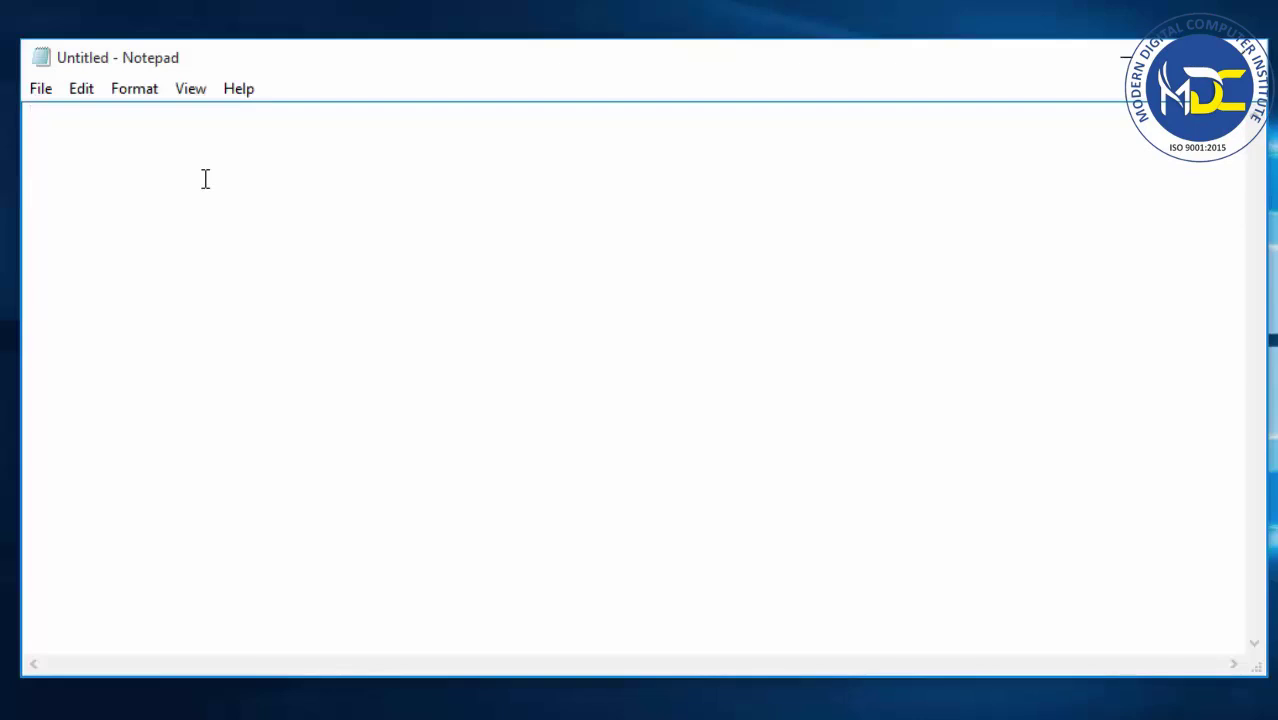
- Show the status bar and write a first line: "HI I AM", the presenter's full name, "FROM ISHTAIMS WELCOME YOU IN ISHTWORLD.COM."
key("alt+v")
key("s")
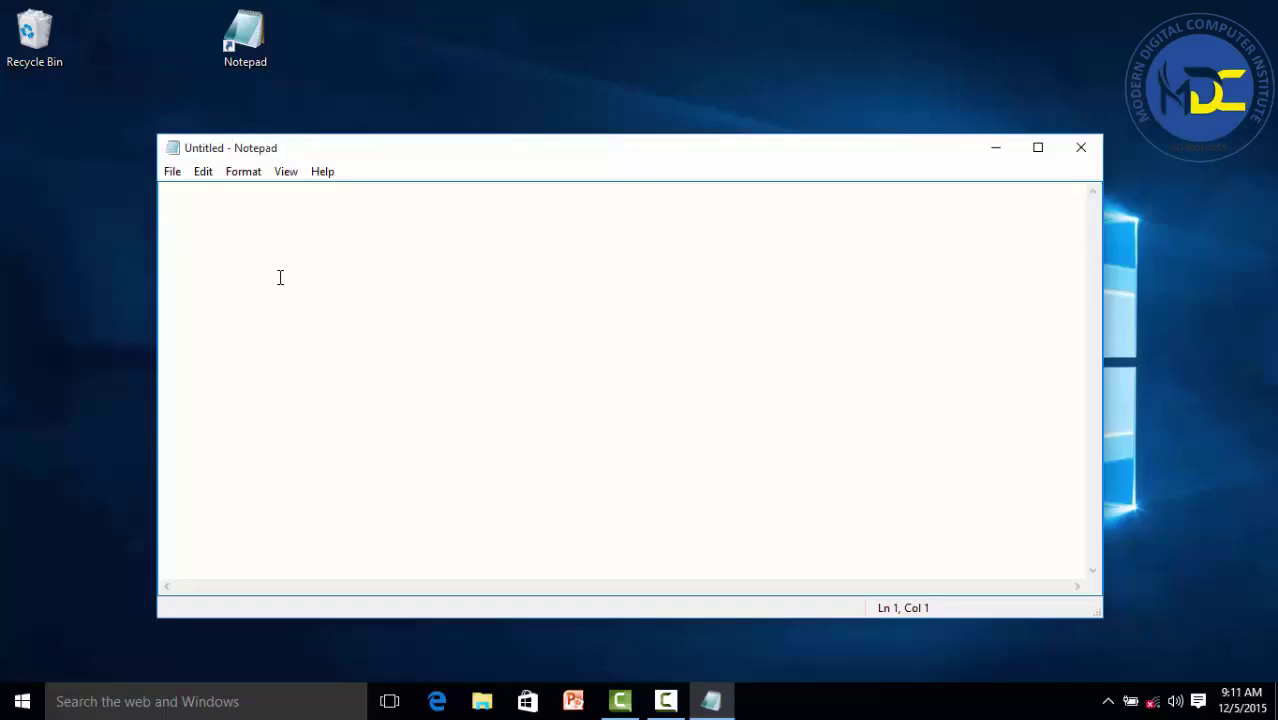
type("HI I AM VARINDER SINGH FROM ISHTAIMS WELCOME YOU IN ISHTWORLD.COM.")
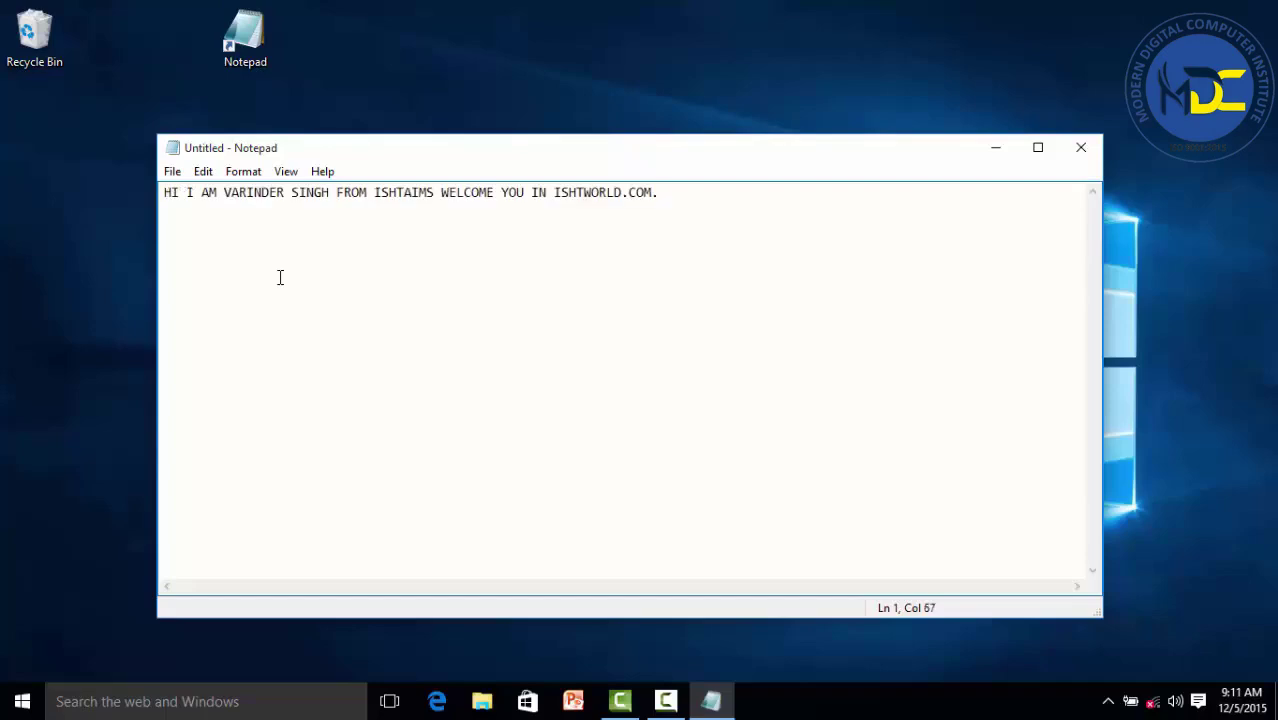
- Move the cursor to the start and end of the first line, and add a new line "HI THIS IS SECOND LINE."
key("Home")
key("End")
type("HI THIS IS SECOND LINE.")
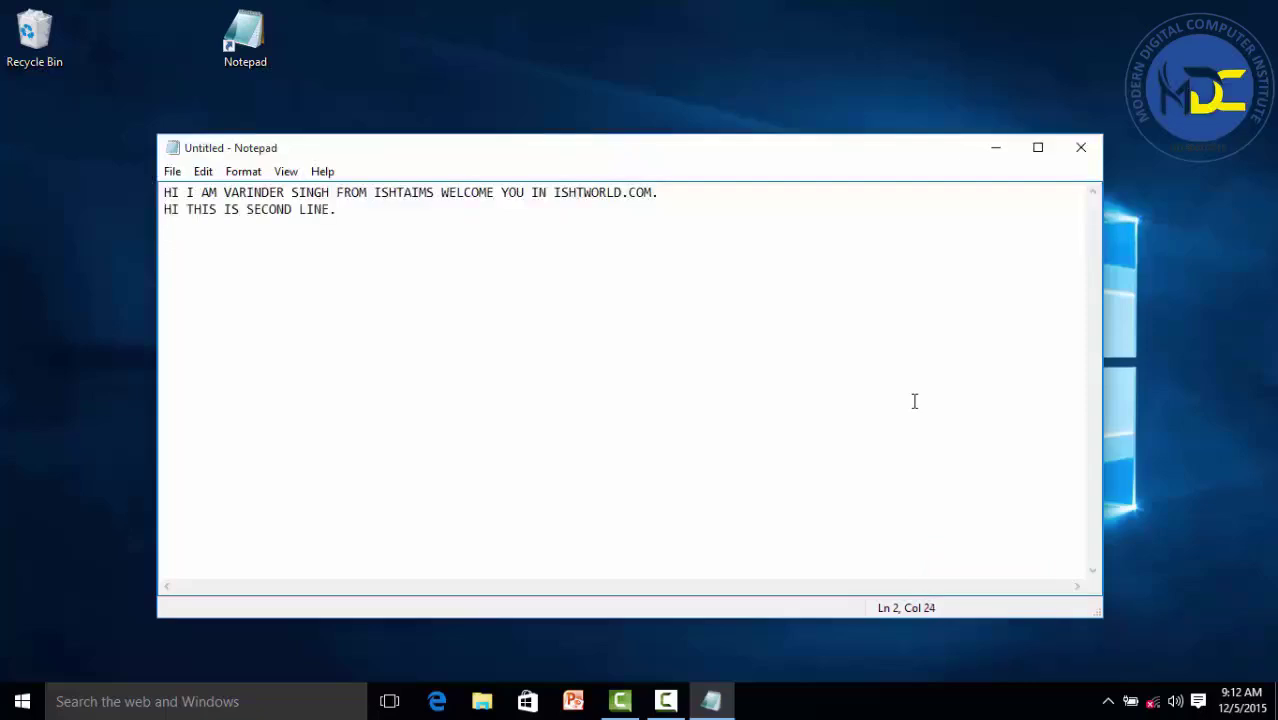